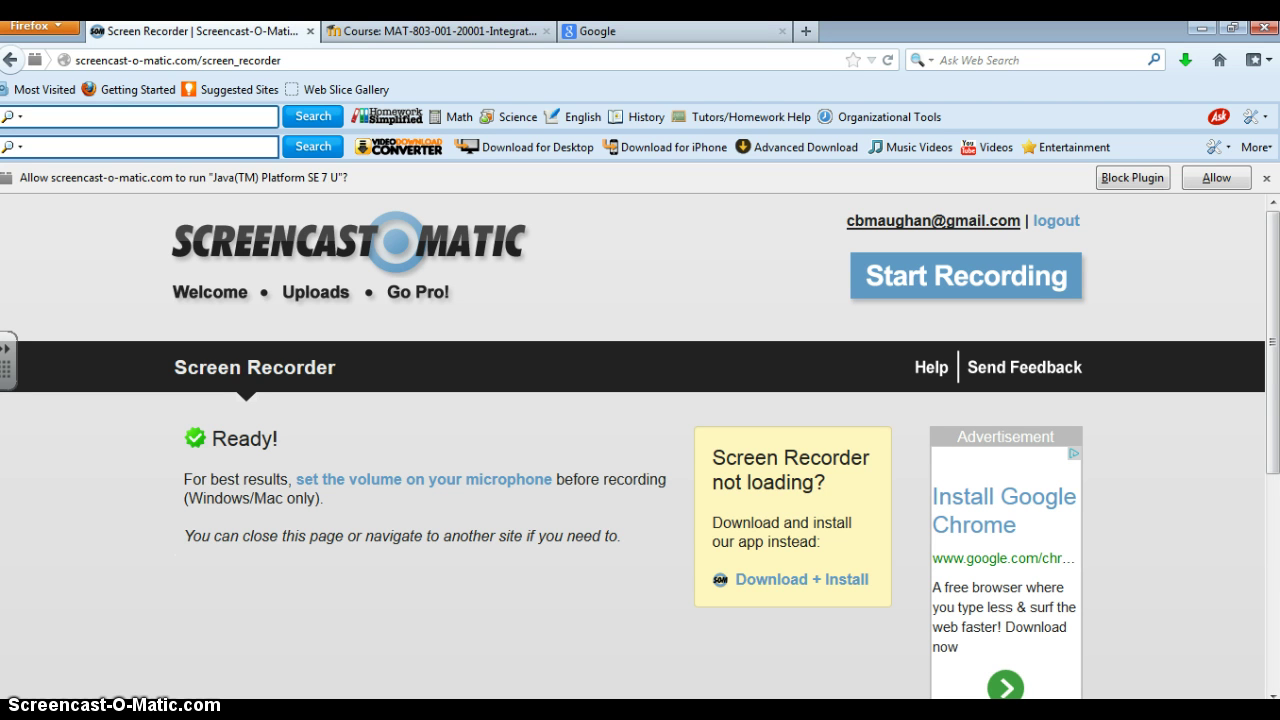
Search Google for 'Audacity' and open the 'Audacity: Free Audio Editor and Recorder' result.
{"action": "left_click", "coordinate": [641, 33]}
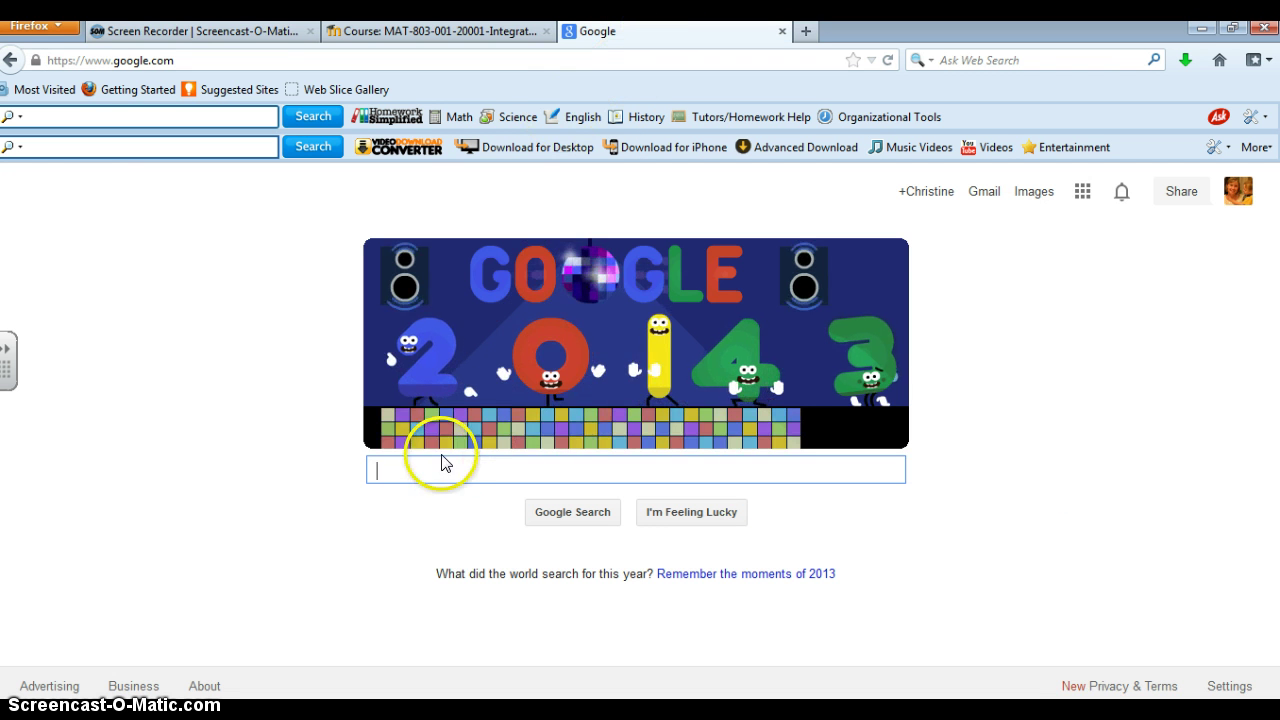
{"action": "left_click", "coordinate": [430, 471]}
{"action": "type", "text": "Aua"}
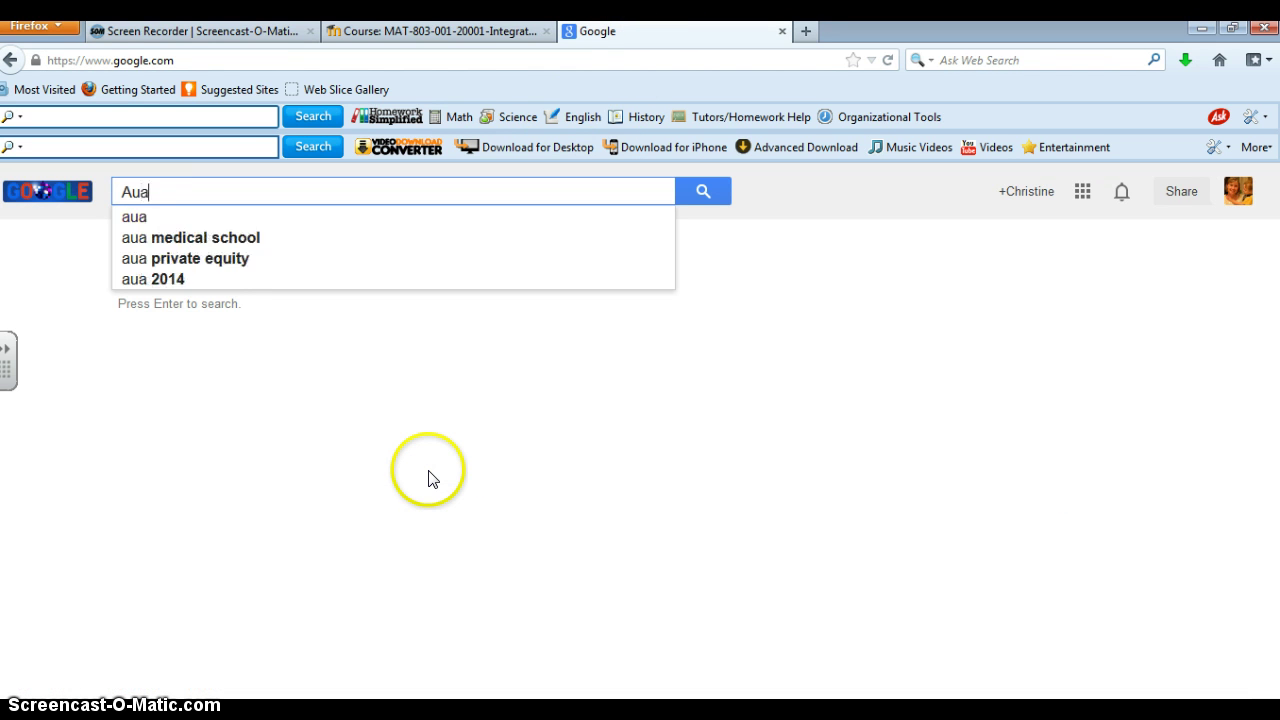
{"action": "key", "text": "BackSpace"}
{"action": "type", "text": "dacity"}
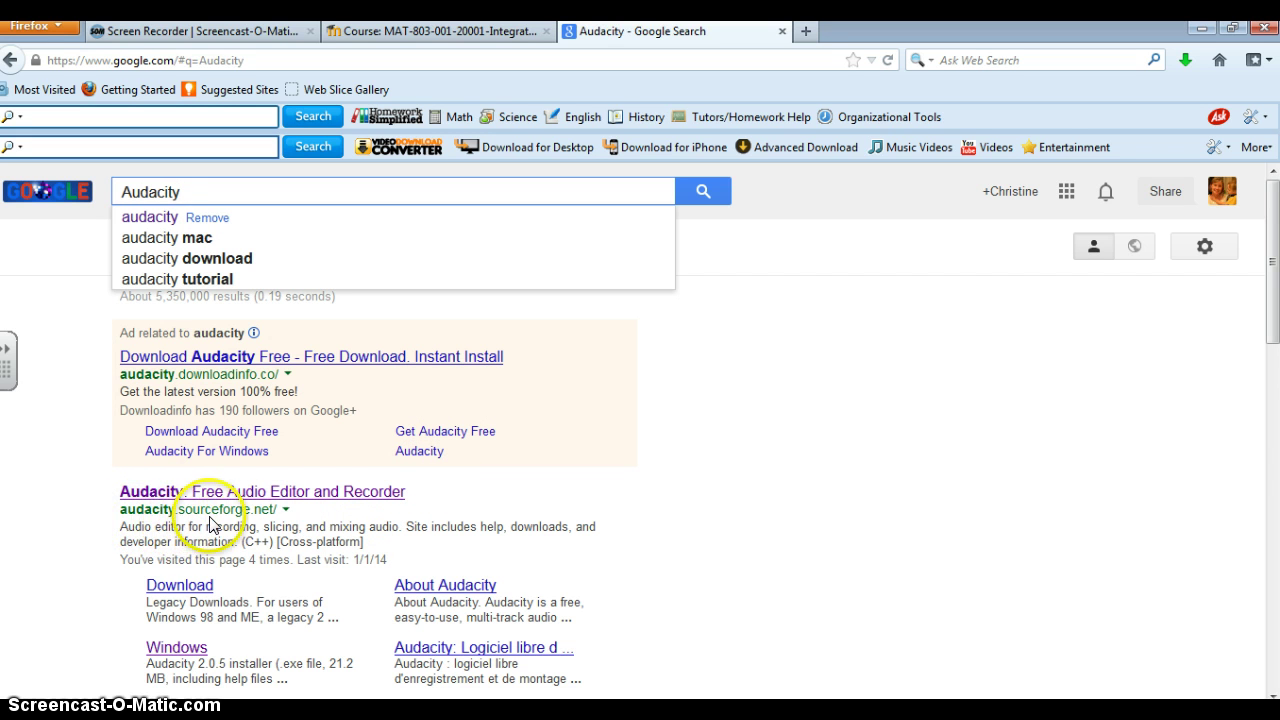
{"action": "left_click", "coordinate": [311, 493]}
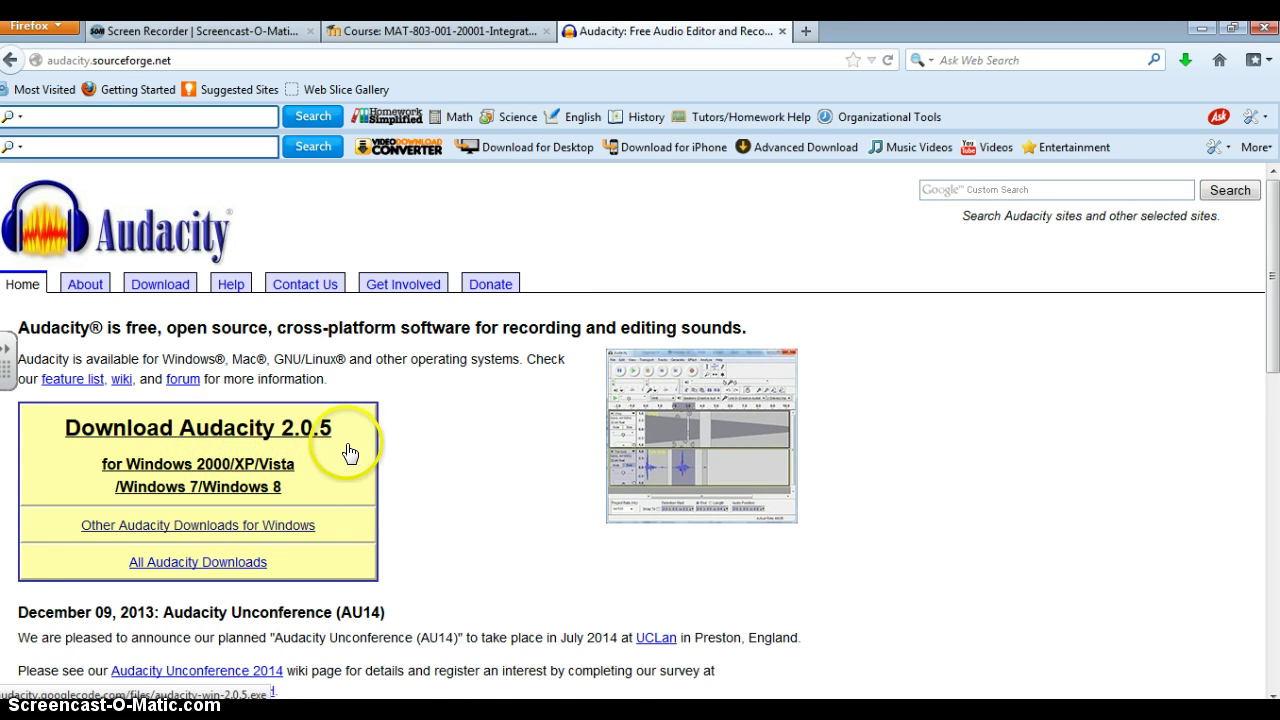
{"action": "scroll", "coordinate": [349, 449], "scroll_direction": "down", "scroll_amount": 2}
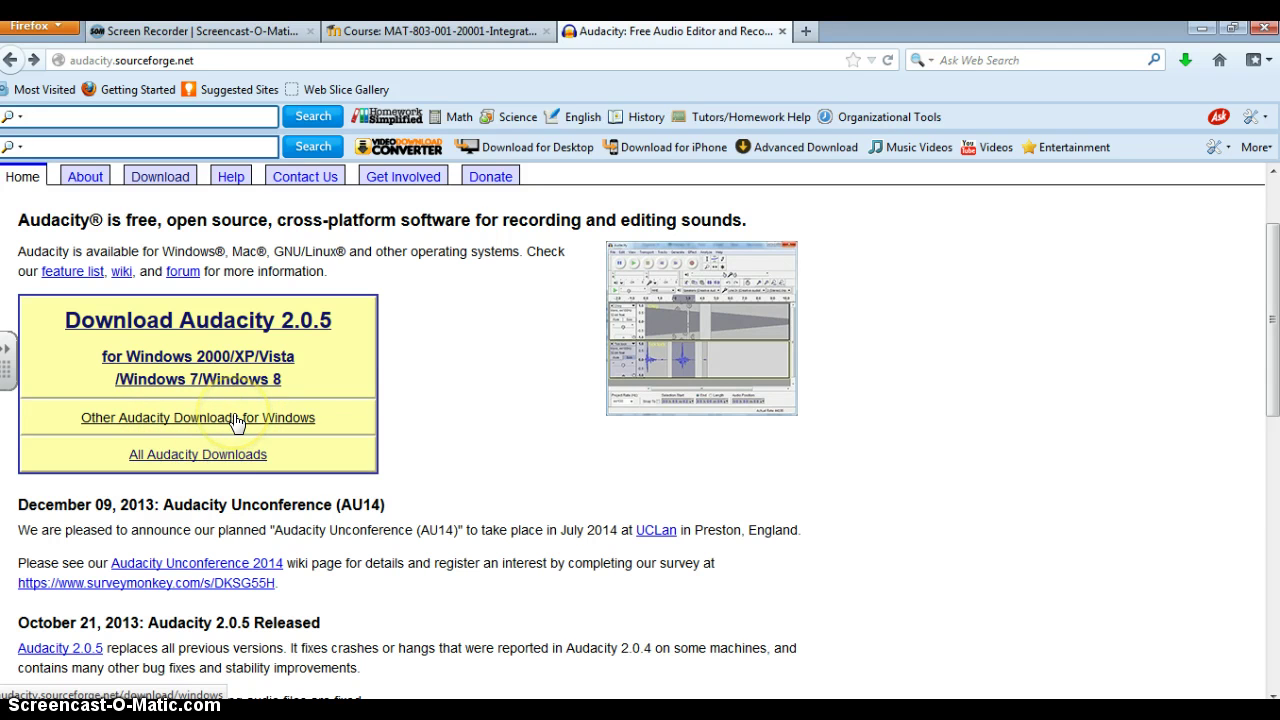
{"action": "left_click", "coordinate": [250, 455]}
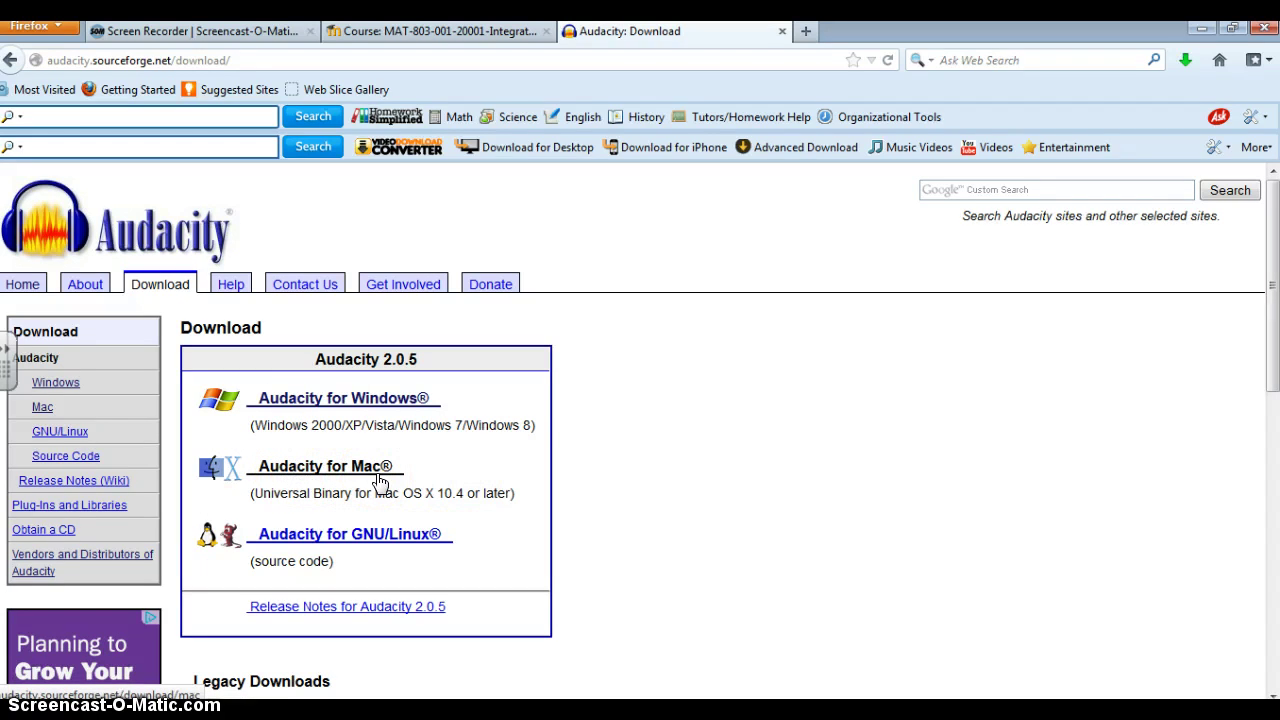
{"action": "left_click", "coordinate": [10, 60]}
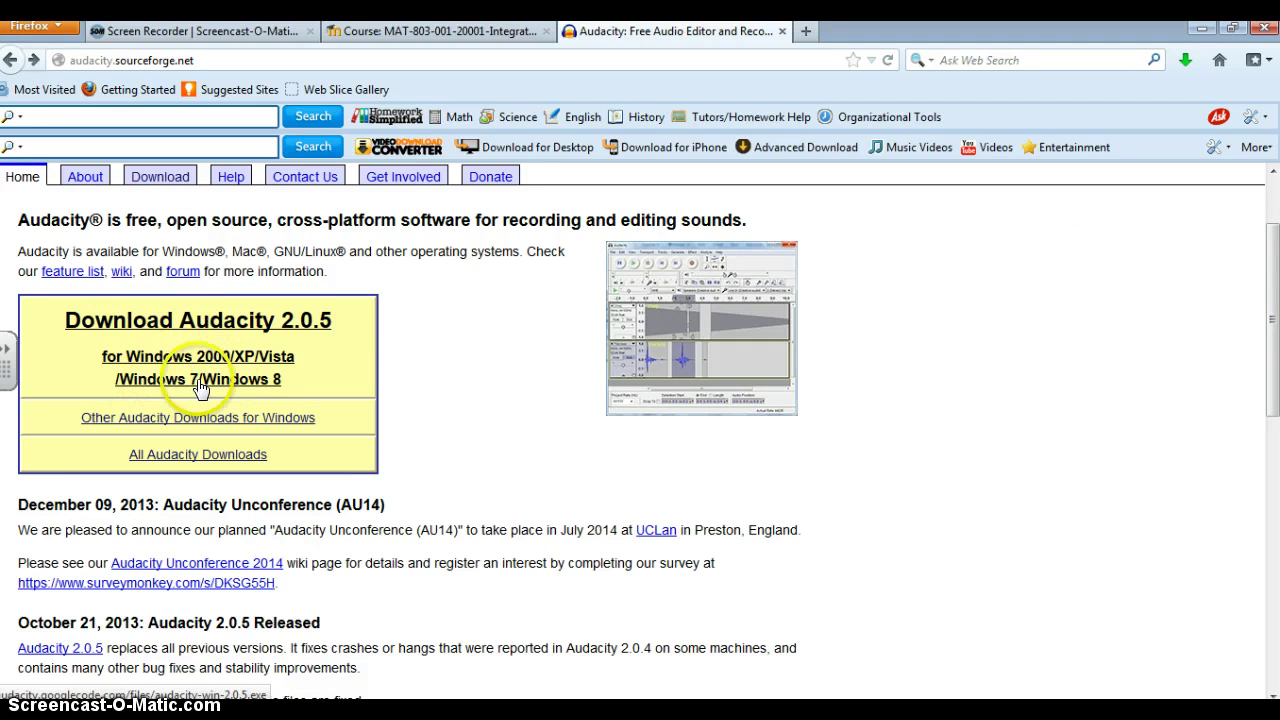
Save the Audacity 2.0.5 Windows installer and run audacity-win-2.0.5(1).exe from Downloads.
{"action": "left_click", "coordinate": [195, 327]}
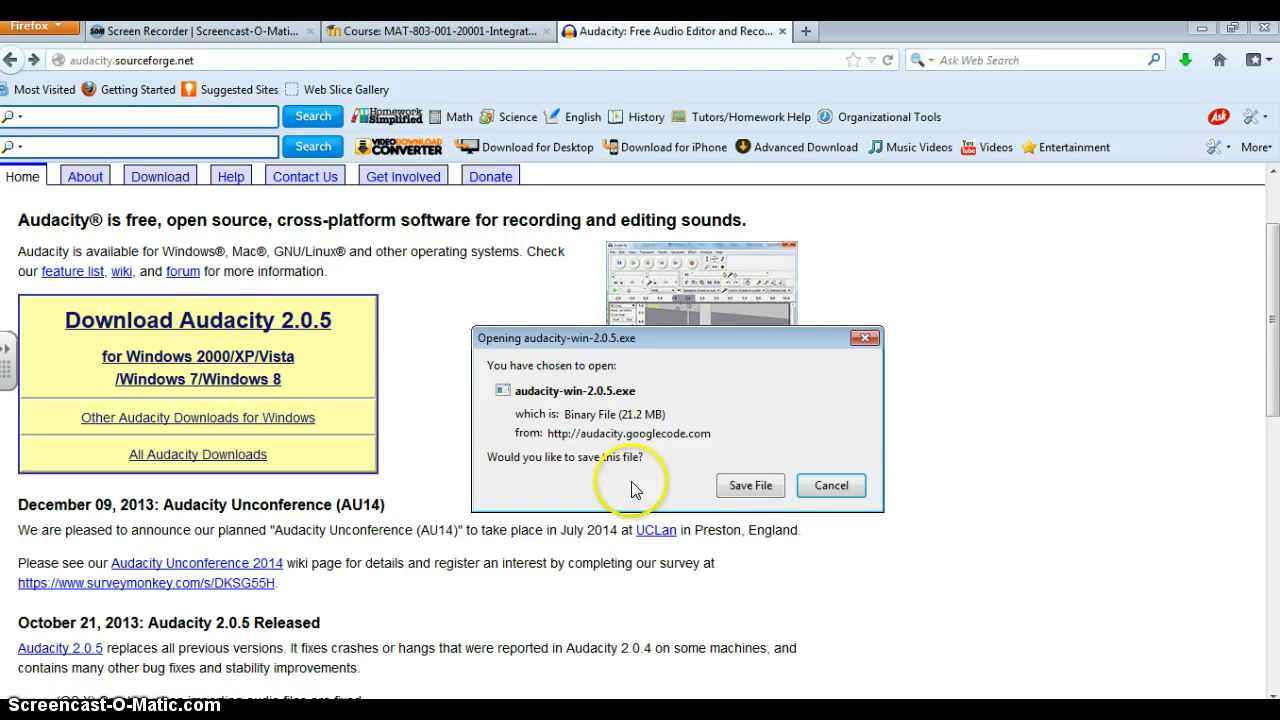
{"action": "left_click", "coordinate": [750, 489]}
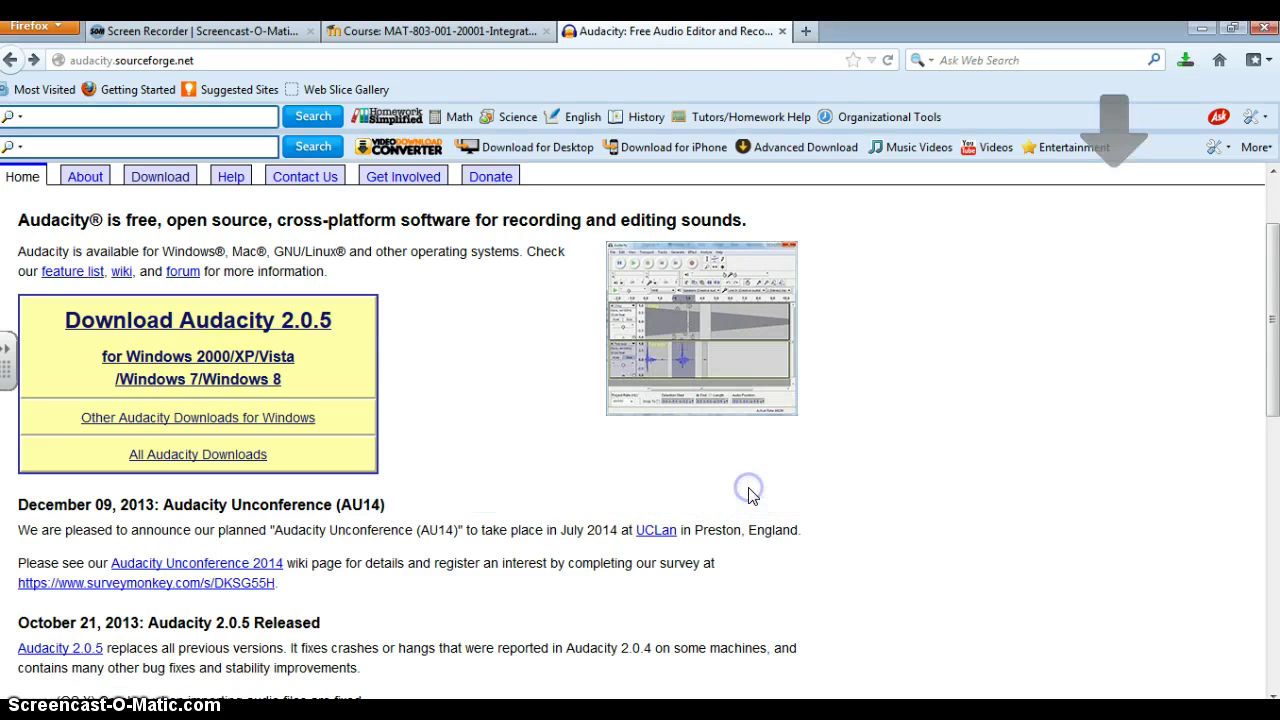
{"action": "left_click", "coordinate": [1184, 62]}
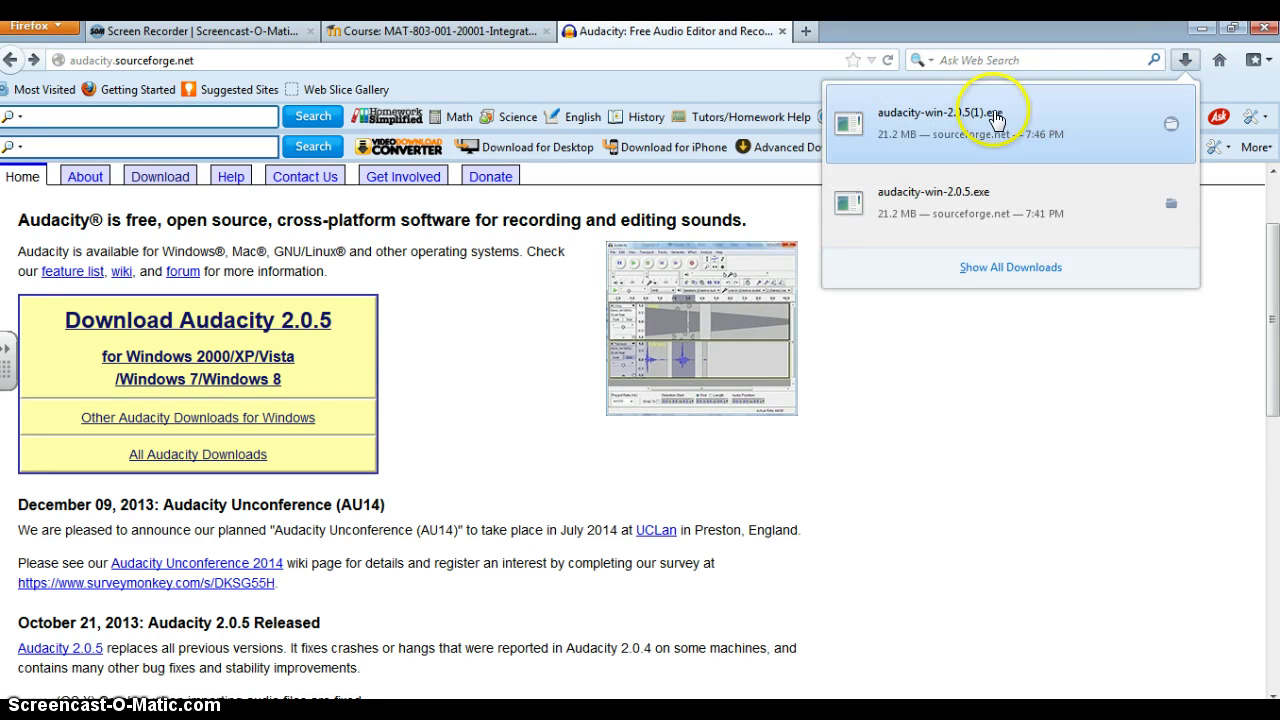
{"action": "left_click", "coordinate": [990, 114]}
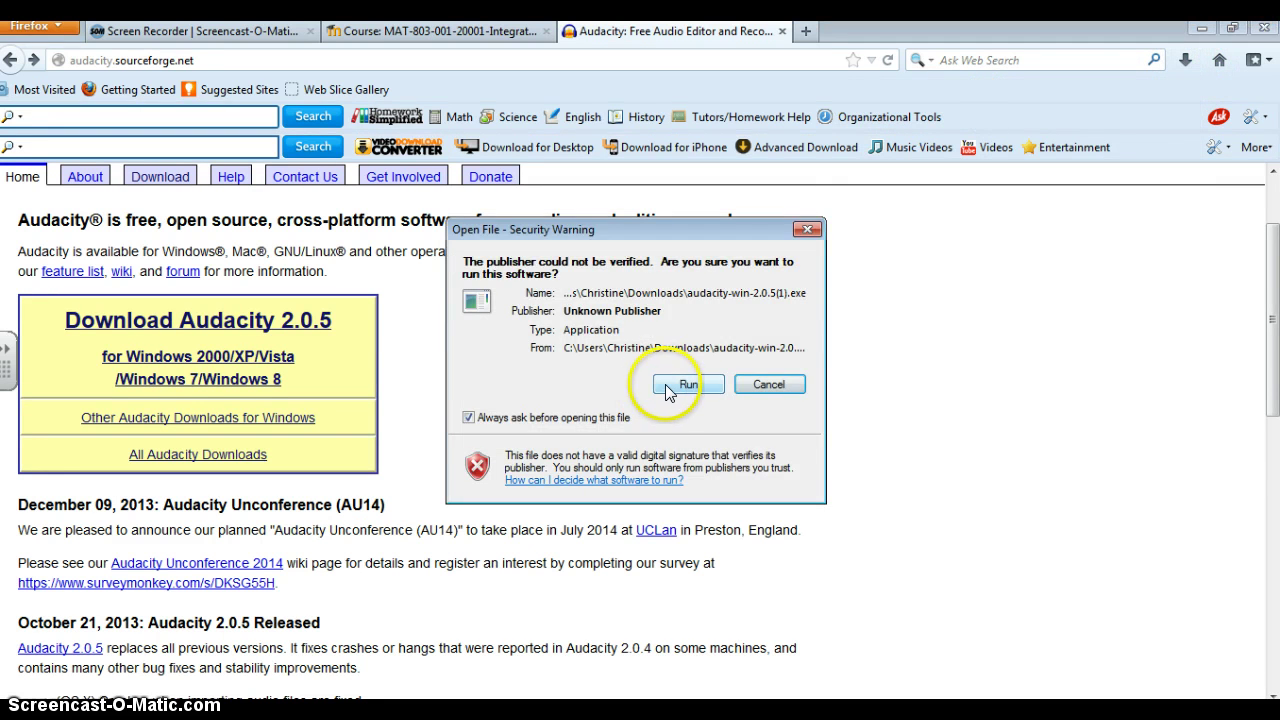
{"action": "left_click", "coordinate": [672, 388]}
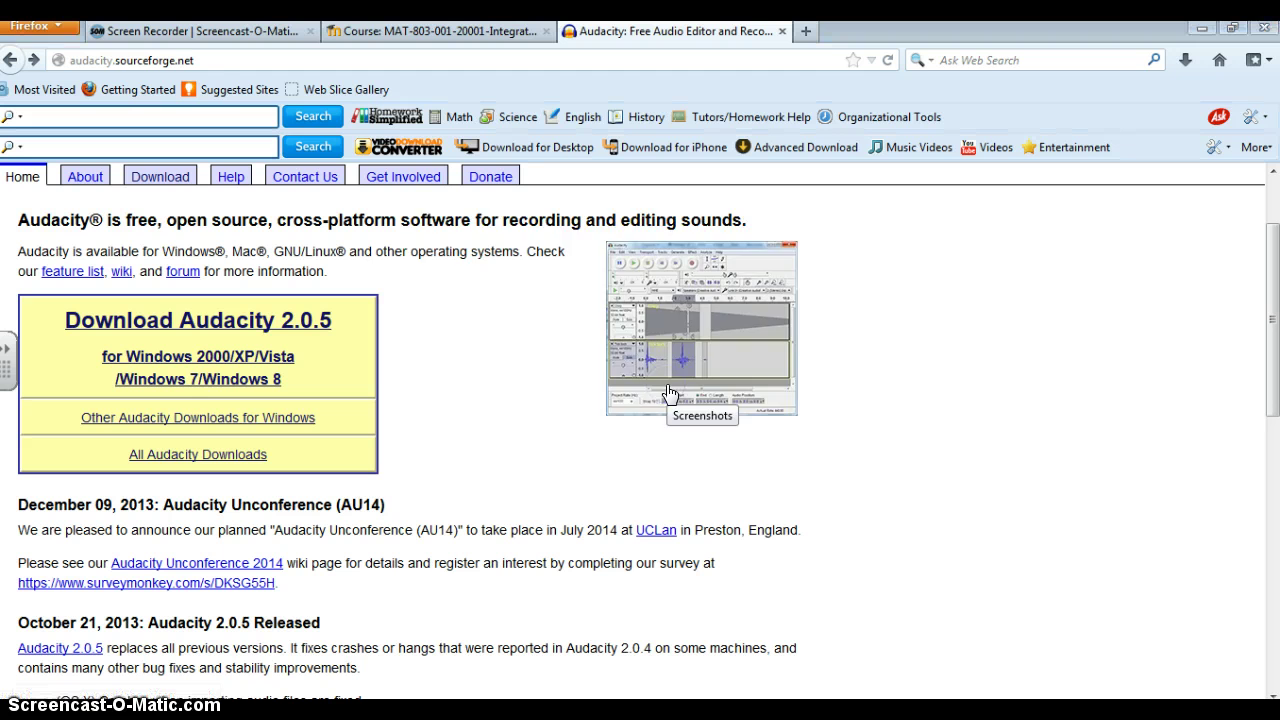
Approve the UAC prompt, keep English, and accept the existing Audacity folder and desktop icon.
{"action": "left_click", "coordinate": [707, 390]}
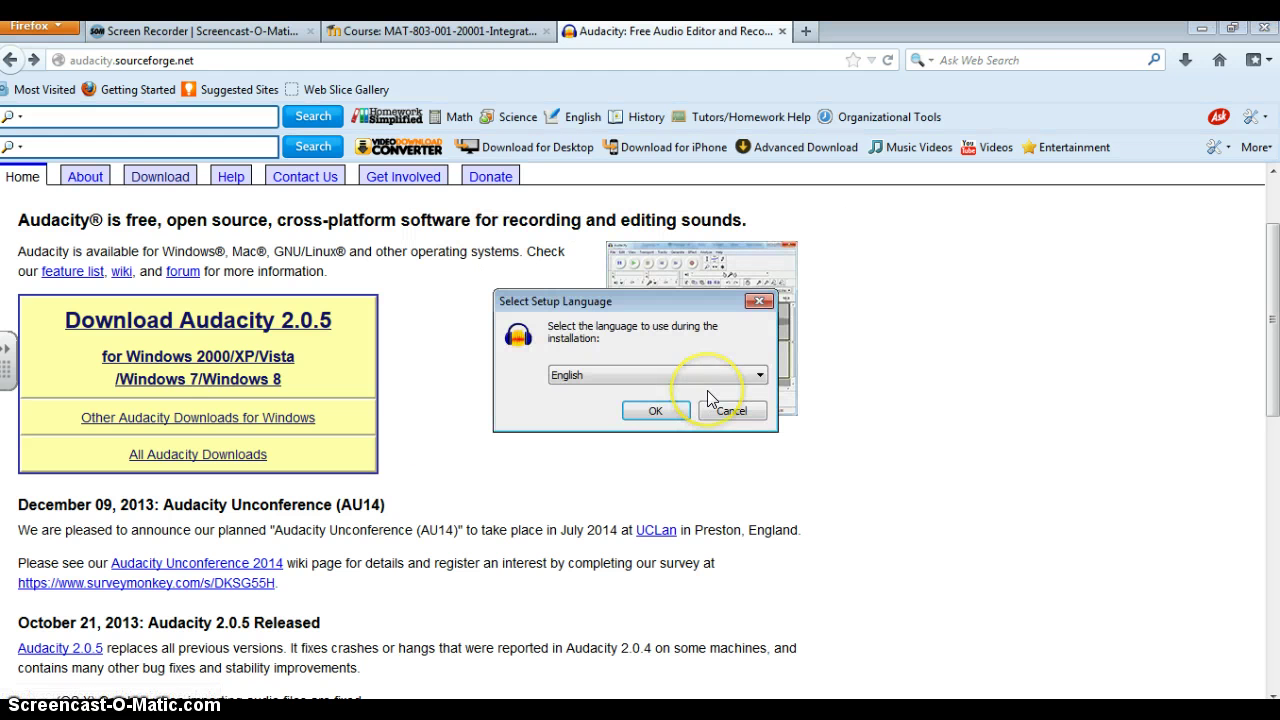
{"action": "left_click", "coordinate": [655, 411]}
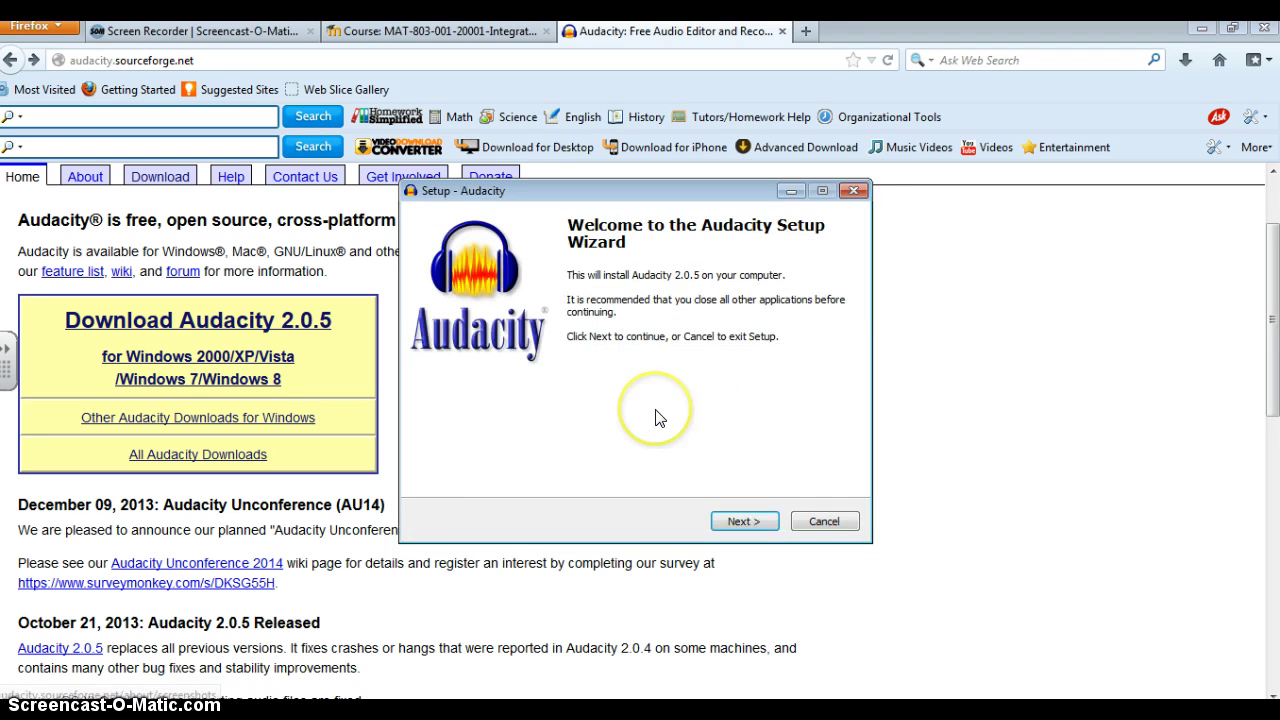
{"action": "key", "text": "Return"}
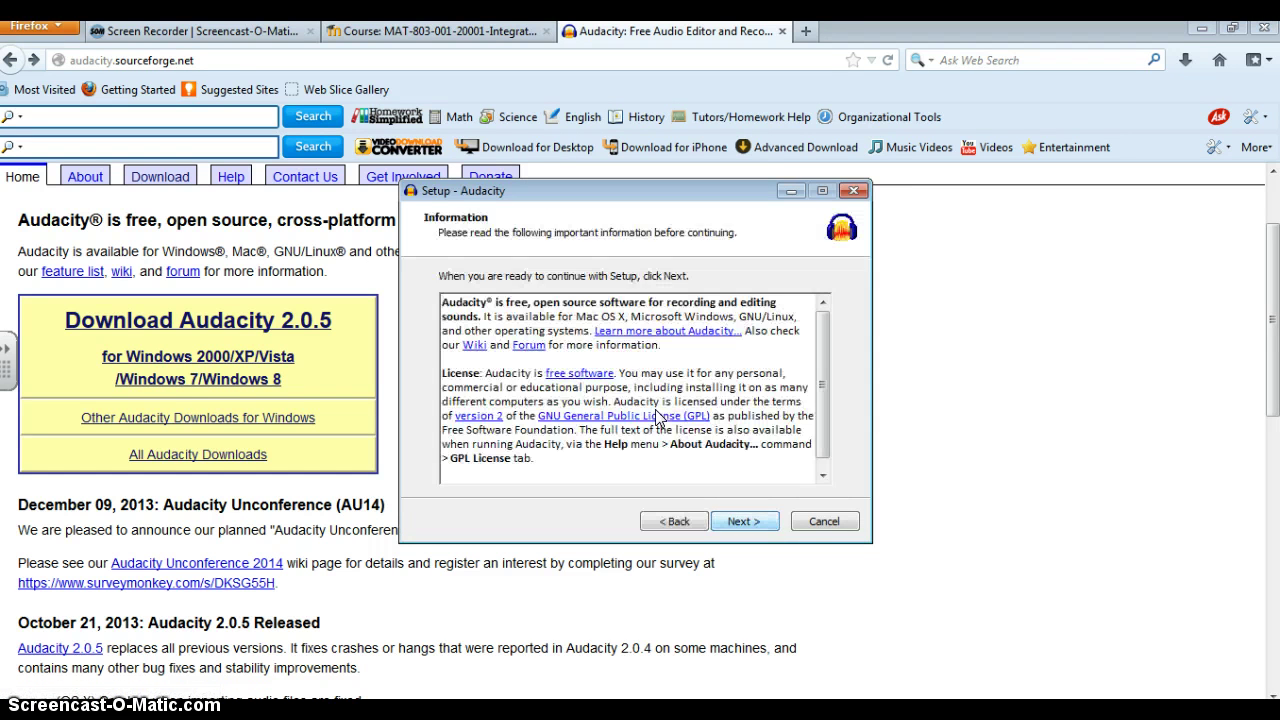
{"action": "key", "text": "Return"}
{"action": "key", "text": "Return"}
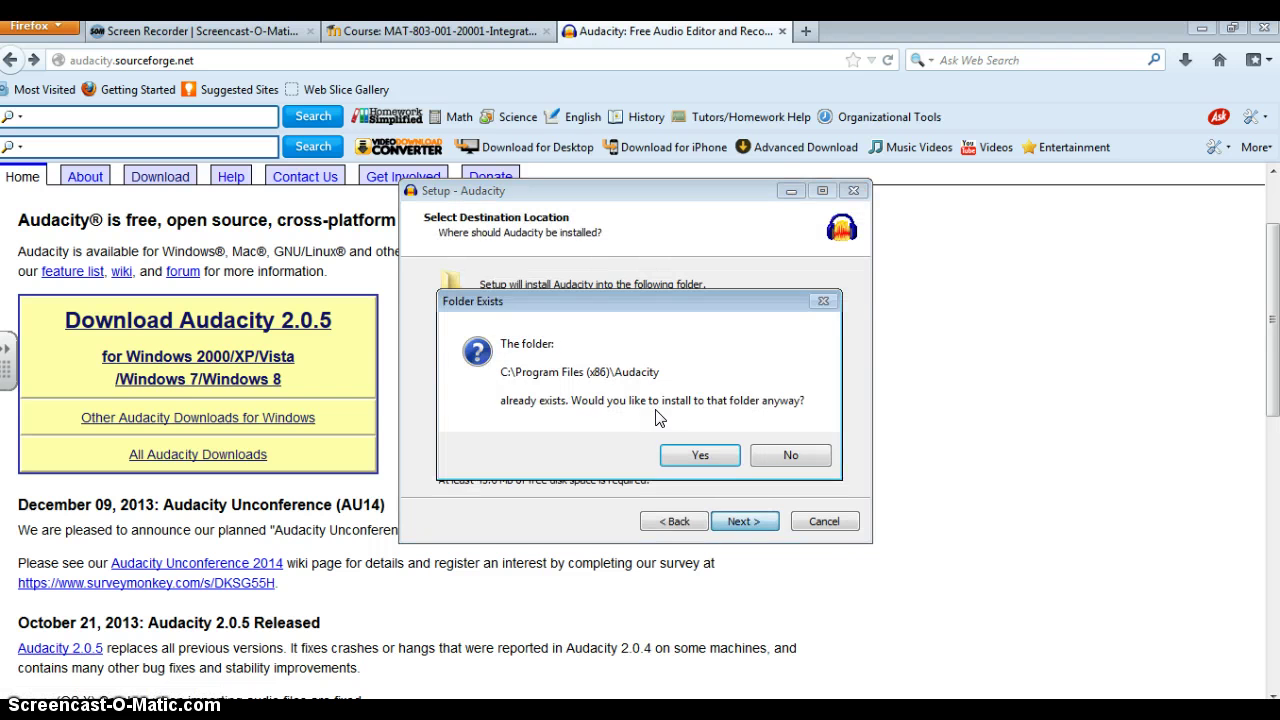
{"action": "left_click", "coordinate": [697, 456]}
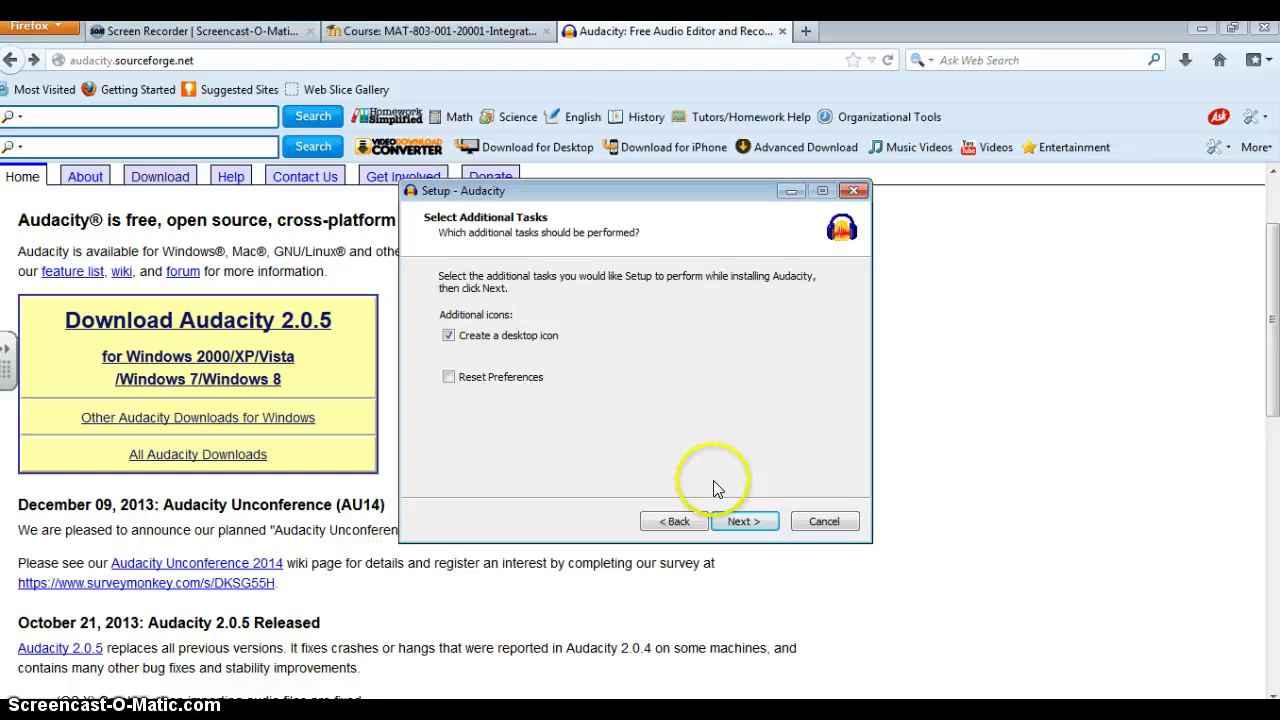
{"action": "left_click", "coordinate": [748, 524]}
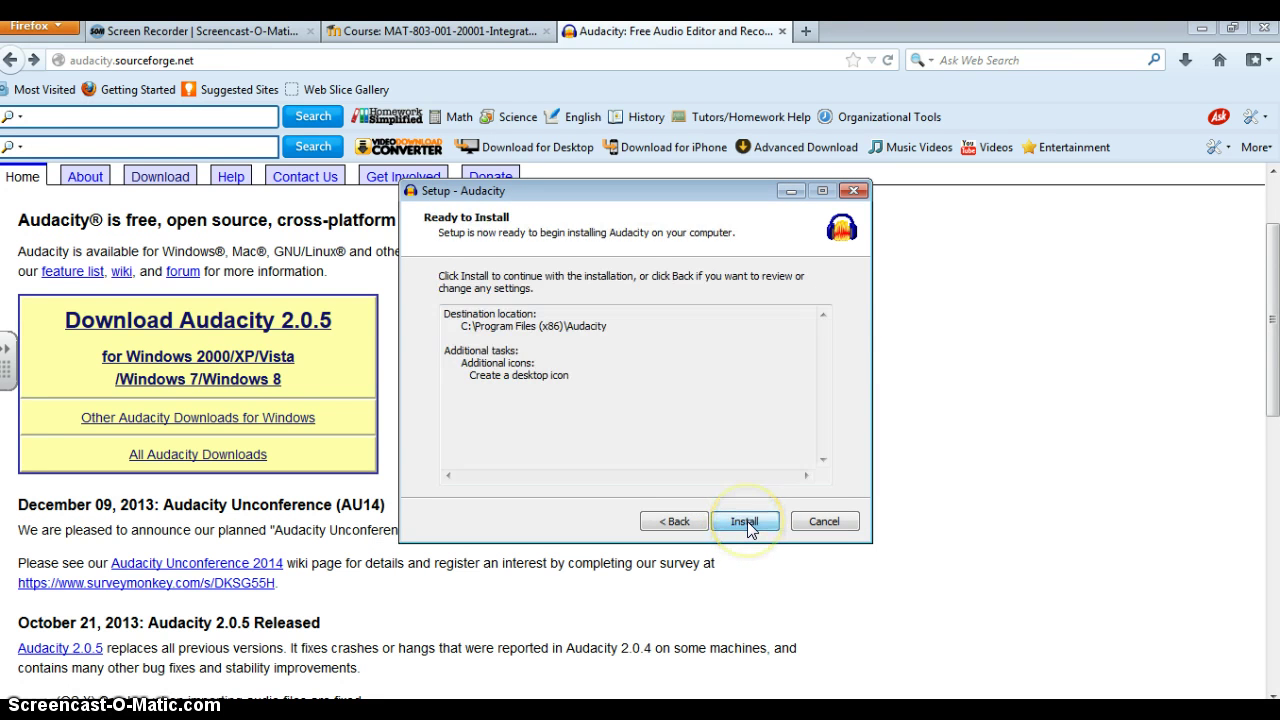
Install Audacity to C:\Program Files (x86)\Audacity and finish with Launch Audacity unchecked.
{"action": "left_click", "coordinate": [746, 521]}
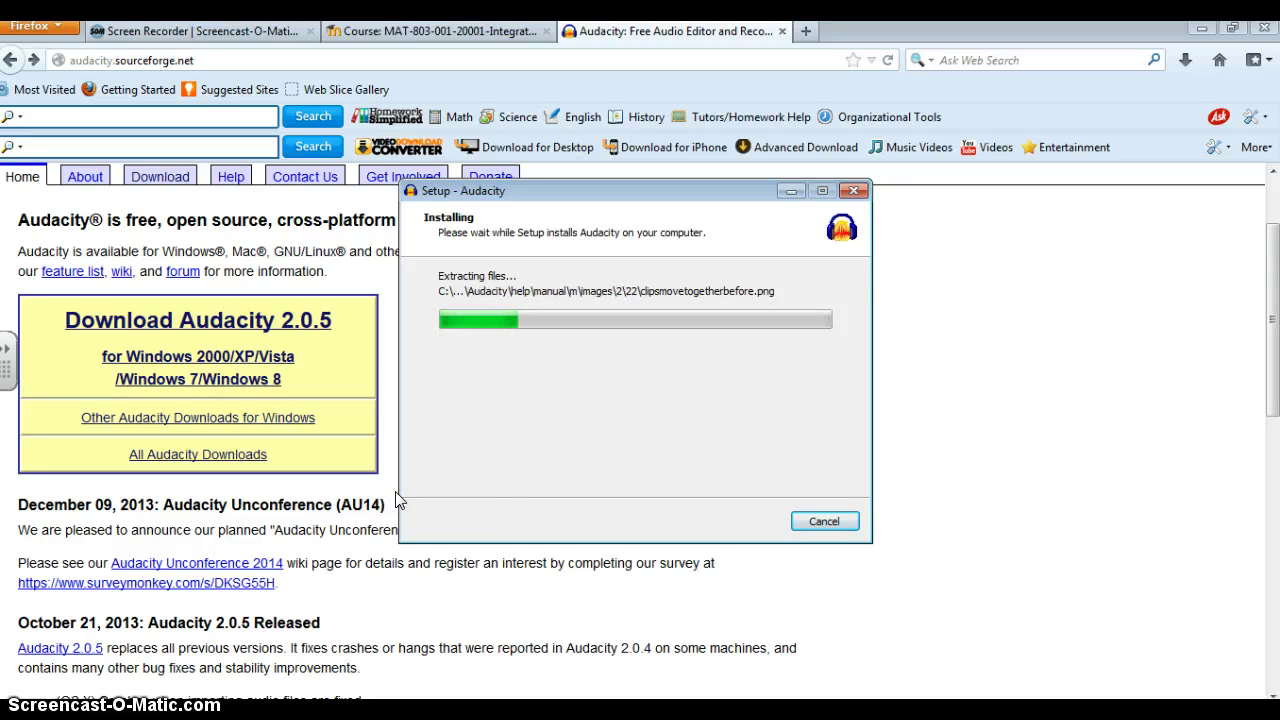
{"action": "left_click", "coordinate": [474, 511]}
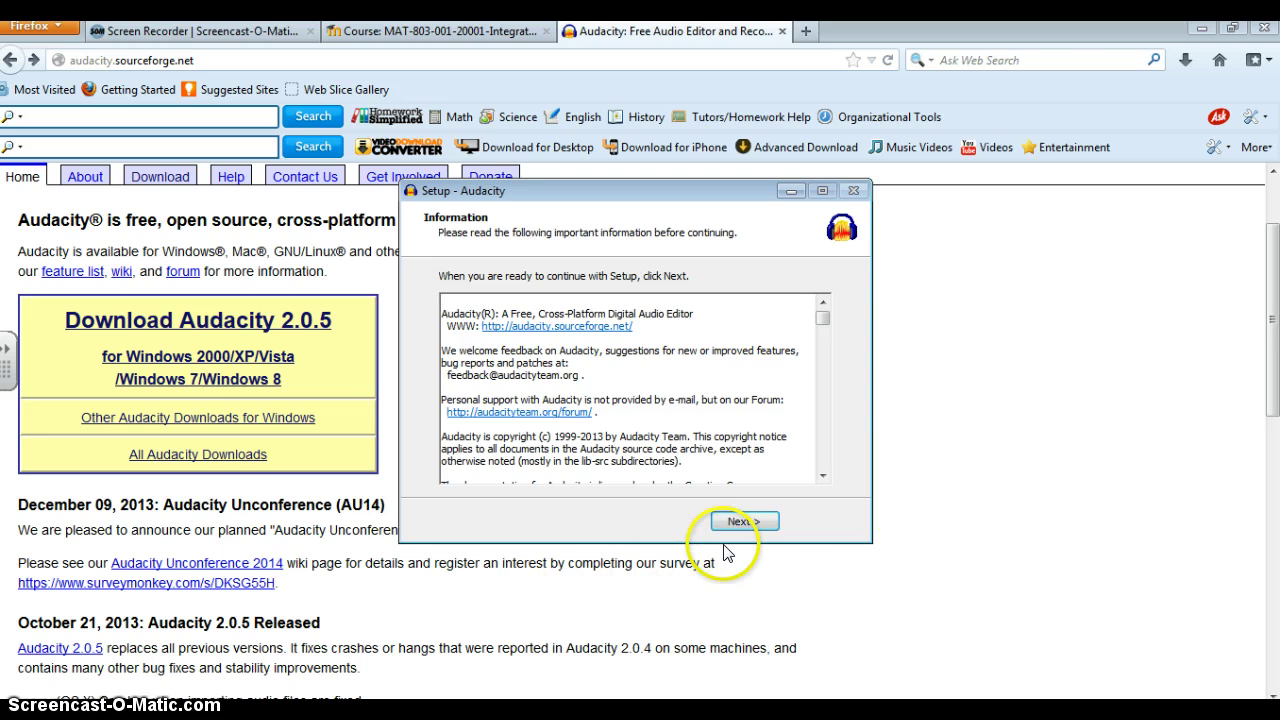
{"action": "key", "text": "Return"}
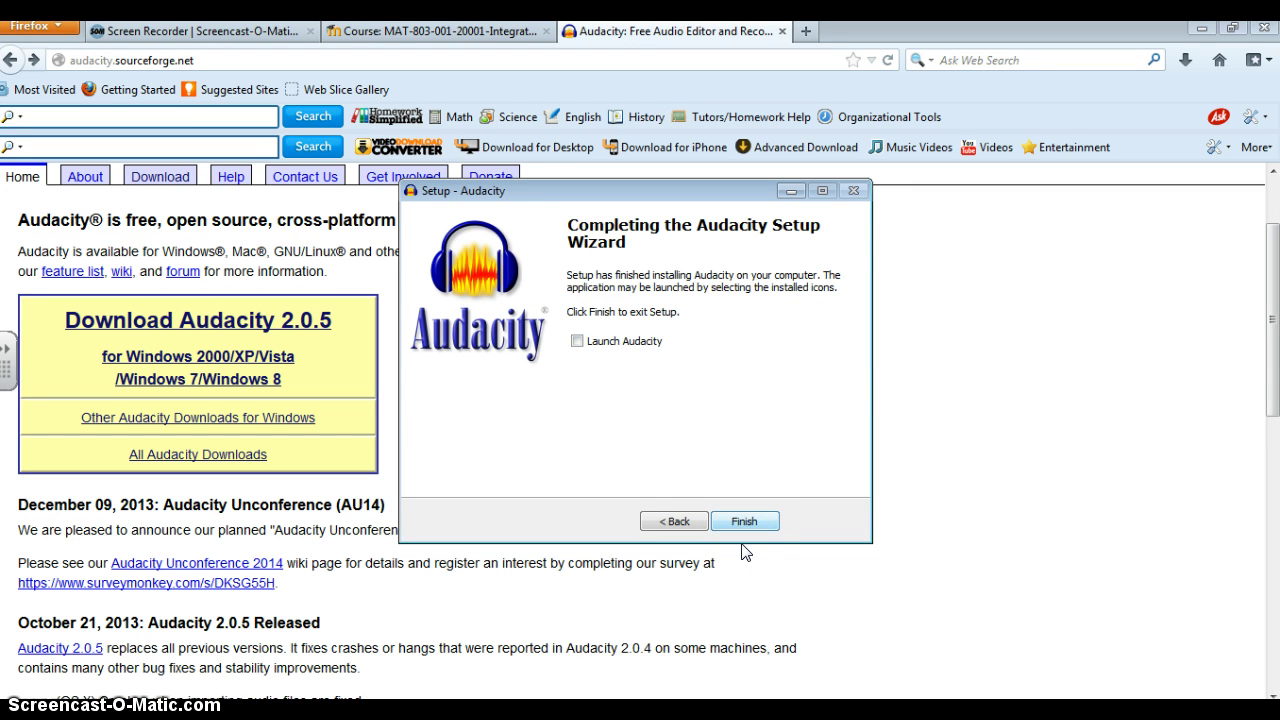
{"action": "left_click", "coordinate": [750, 525]}
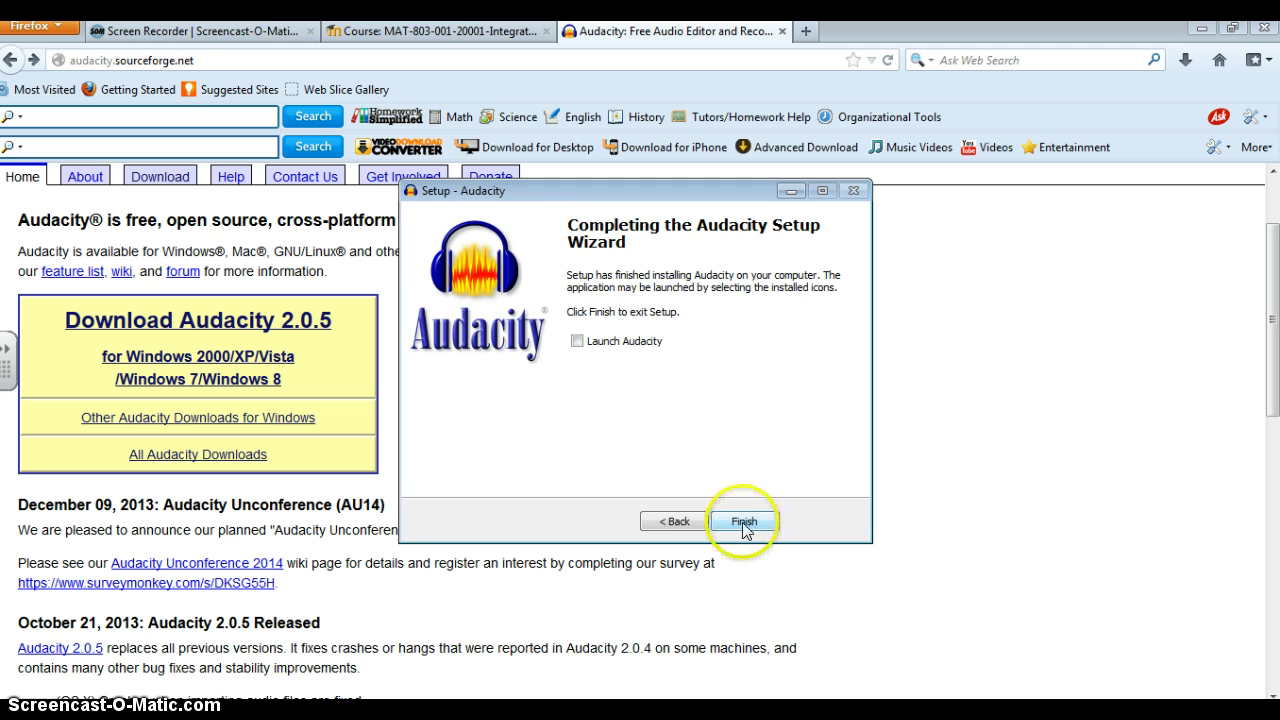
{"action": "left_click", "coordinate": [746, 523]}
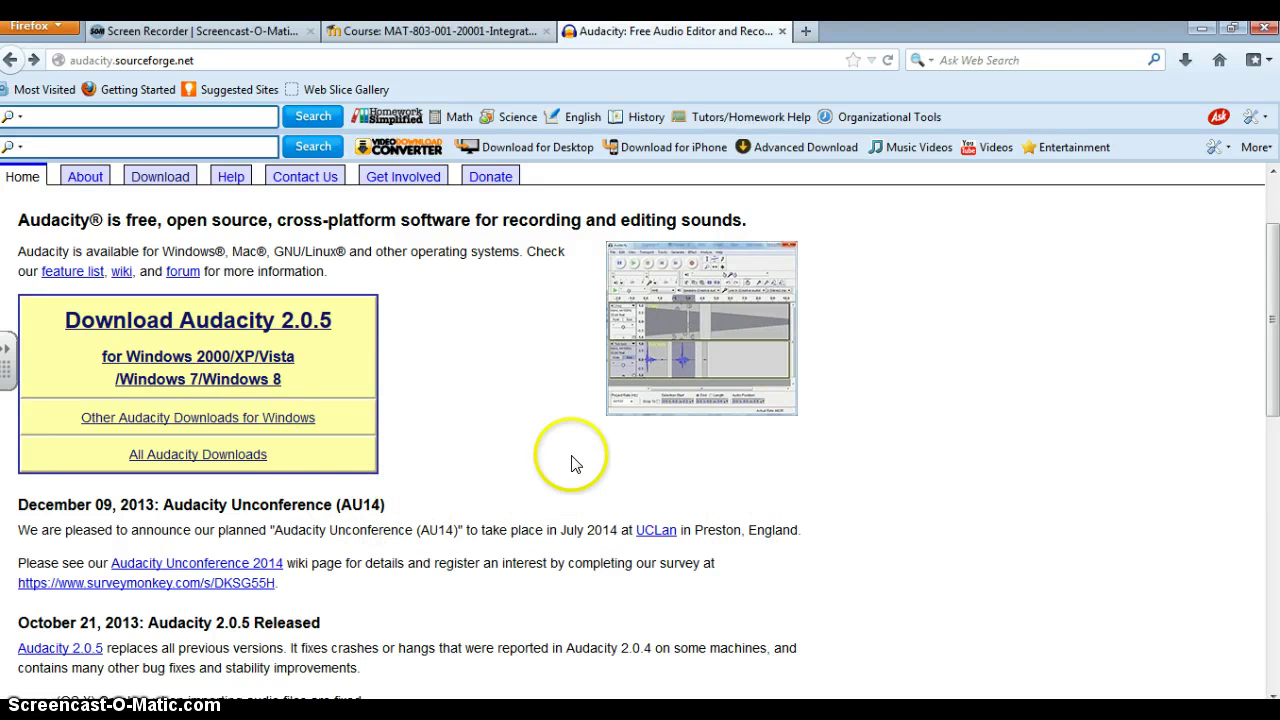
From 'Other Audacity Downloads for Windows', follow the Optional Downloads LAME MP3 encoder link.
{"action": "left_click", "coordinate": [222, 422]}
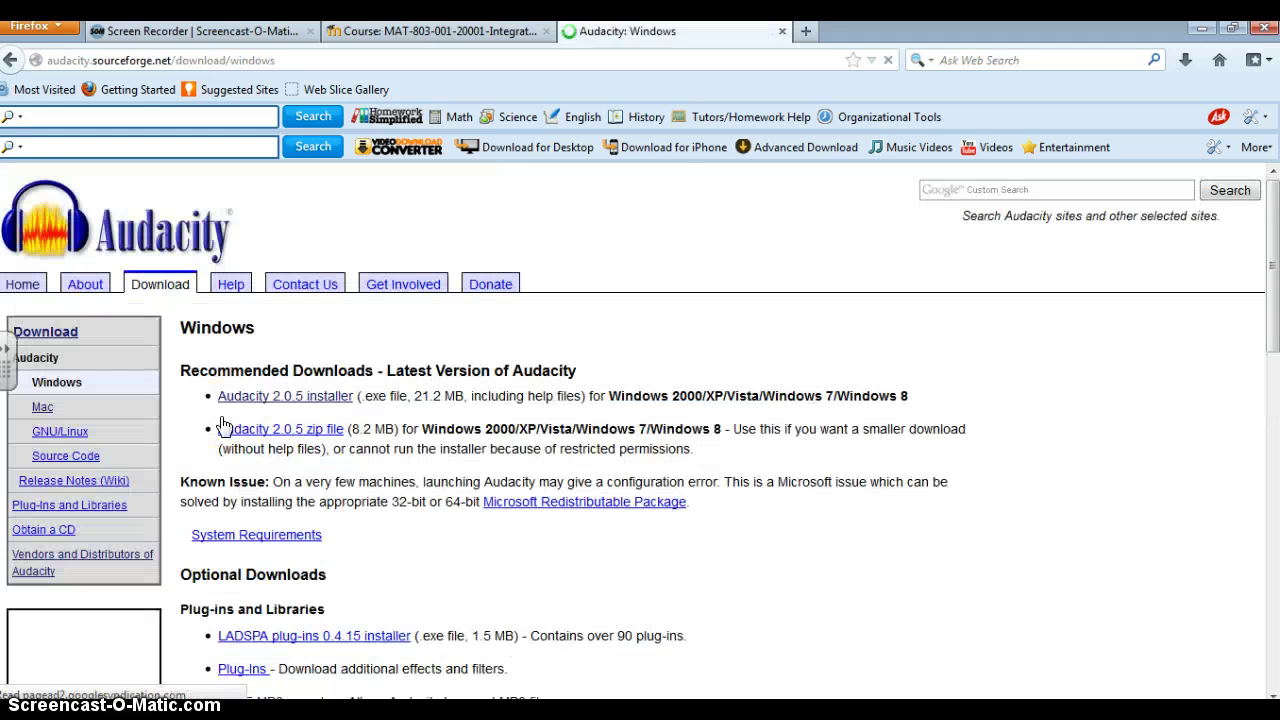
{"action": "scroll", "coordinate": [432, 478], "scroll_direction": "down", "scroll_amount": 4}
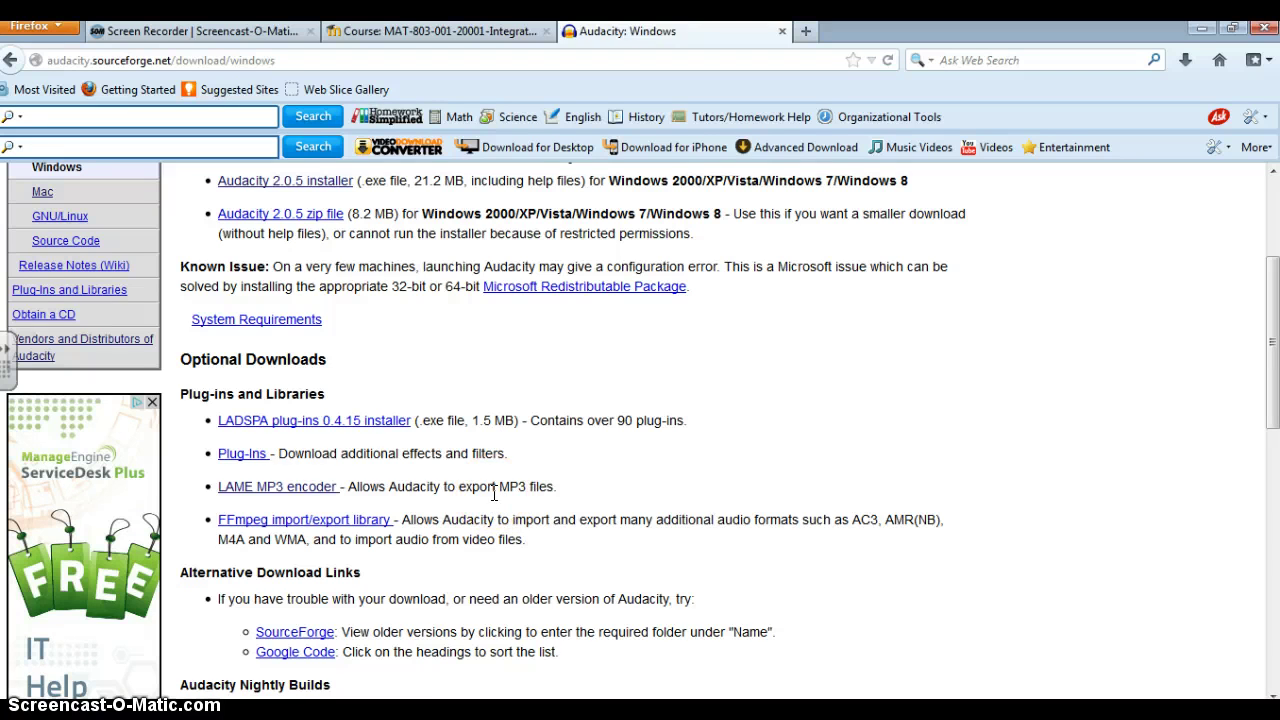
{"action": "left_click", "coordinate": [268, 487]}
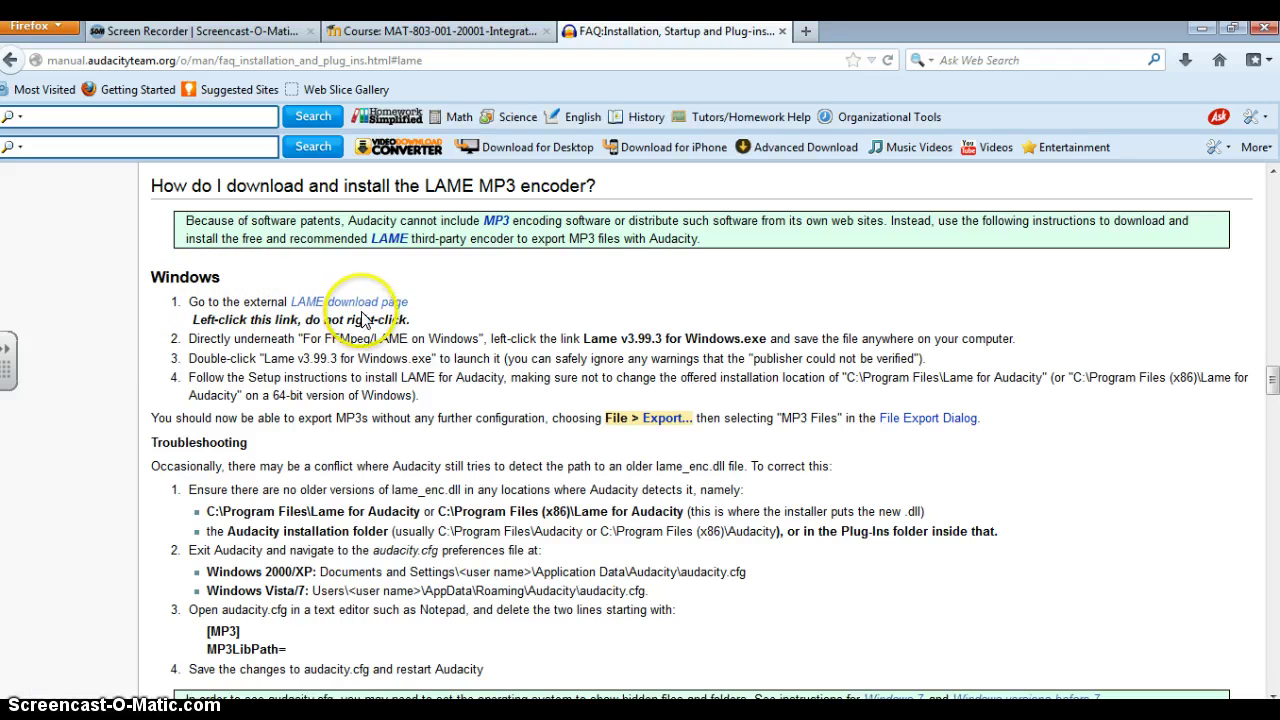
Read the LAME FAQ sections, open the external LAME download link, and return to the Windows steps.
{"action": "scroll", "coordinate": [362, 317], "scroll_direction": "down", "scroll_amount": 5}
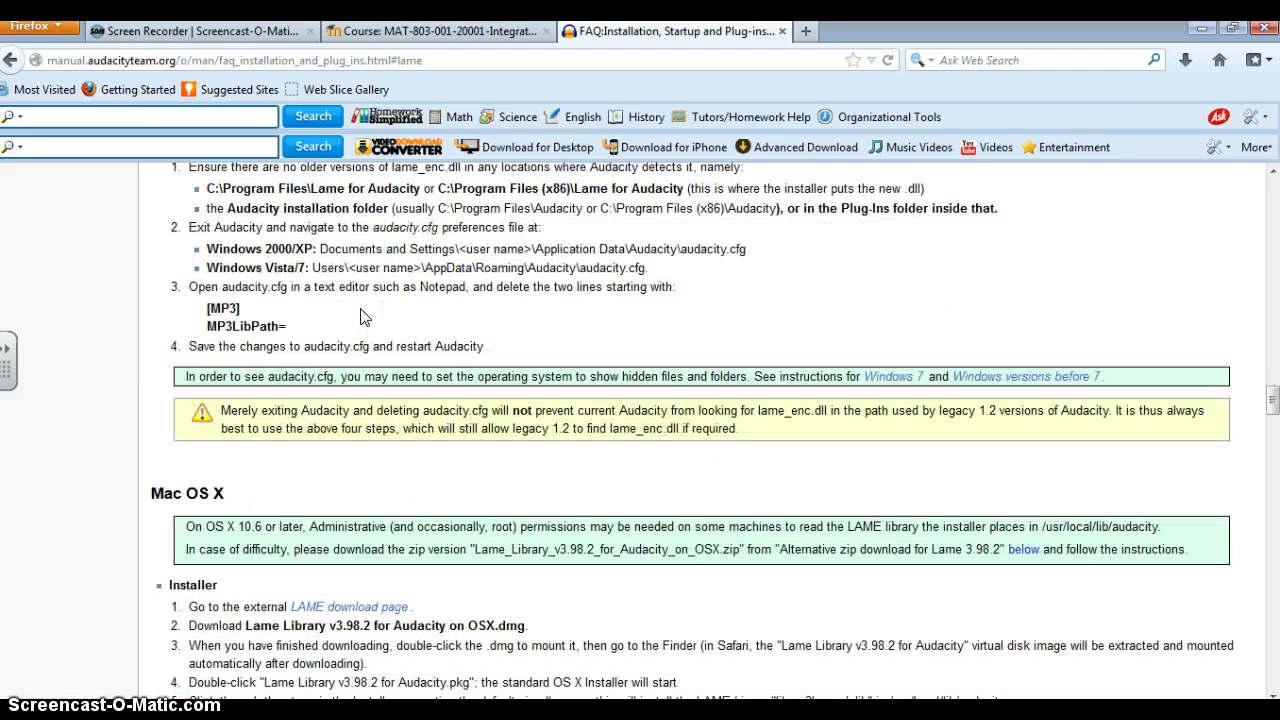
{"action": "scroll", "coordinate": [362, 317], "scroll_direction": "up", "scroll_amount": 8}
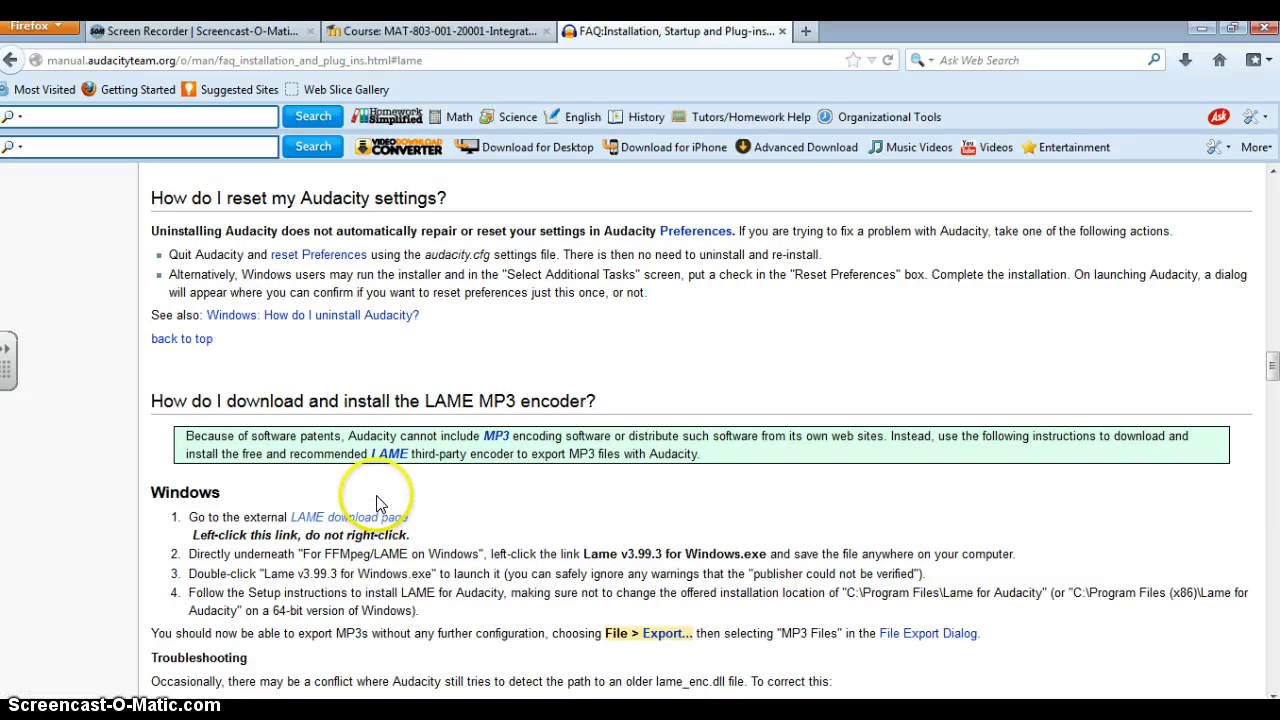
{"action": "scroll", "coordinate": [376, 490], "scroll_direction": "down", "scroll_amount": 13}
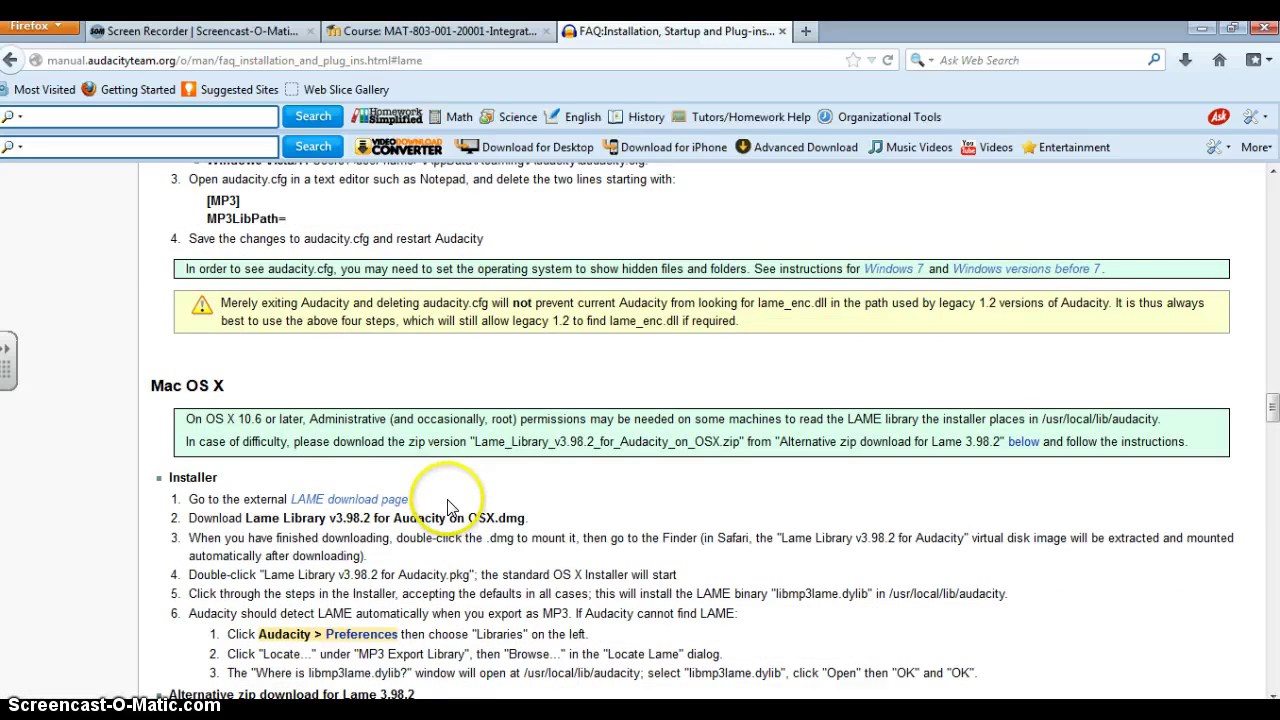
{"action": "scroll", "coordinate": [378, 497], "scroll_direction": "down", "scroll_amount": 1}
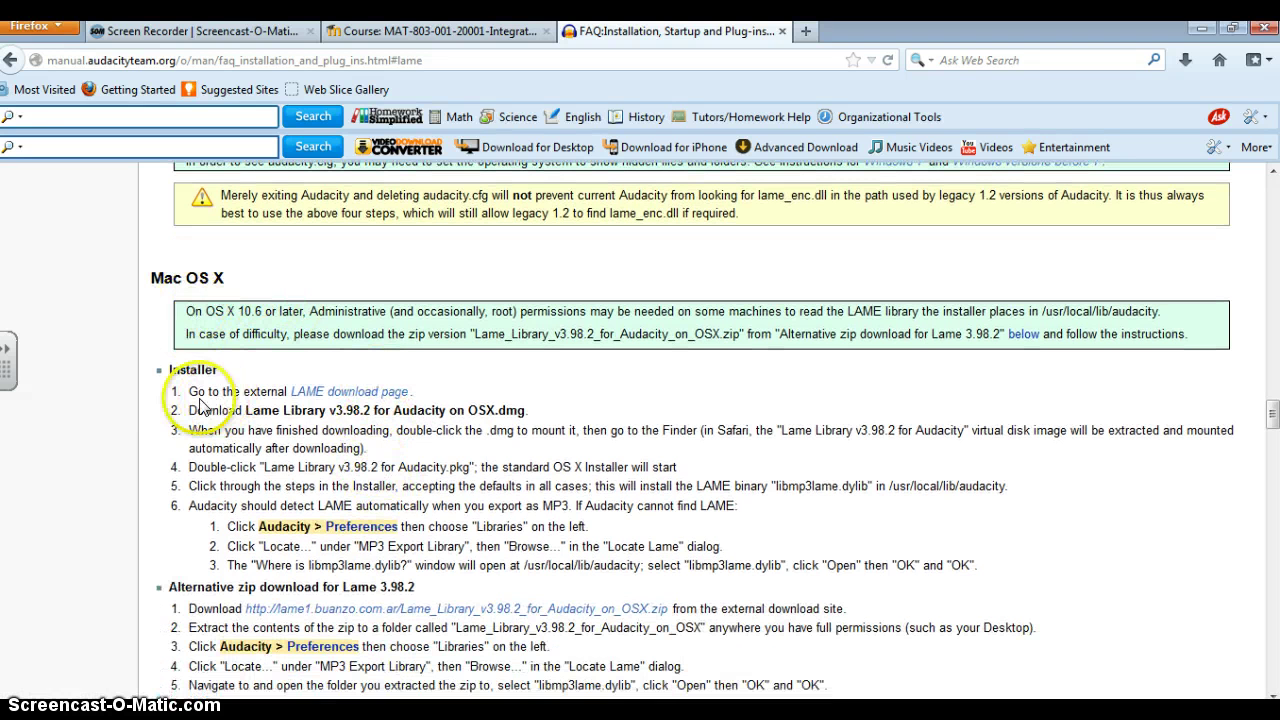
{"action": "left_click", "coordinate": [343, 396]}
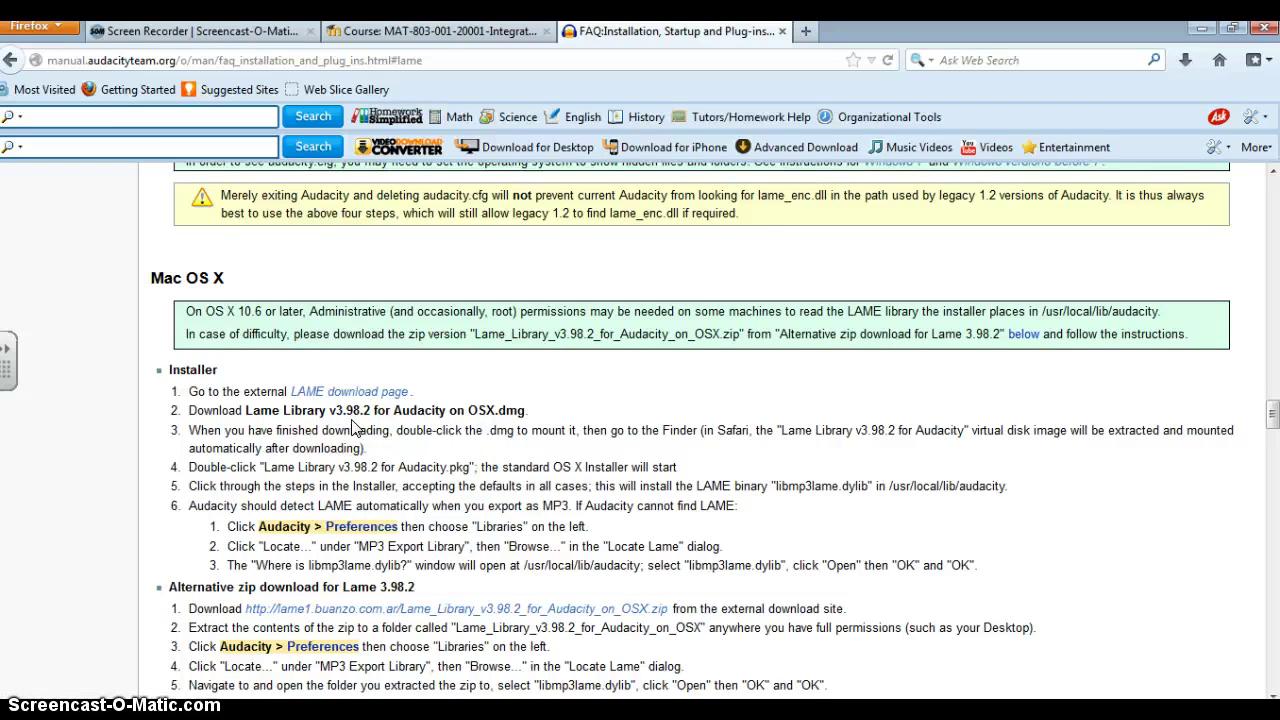
{"action": "scroll", "coordinate": [352, 425], "scroll_direction": "down", "scroll_amount": 3}
{"action": "scroll", "coordinate": [352, 420], "scroll_direction": "up", "scroll_amount": 3}
{"action": "scroll", "coordinate": [352, 420], "scroll_direction": "up", "scroll_amount": 6}
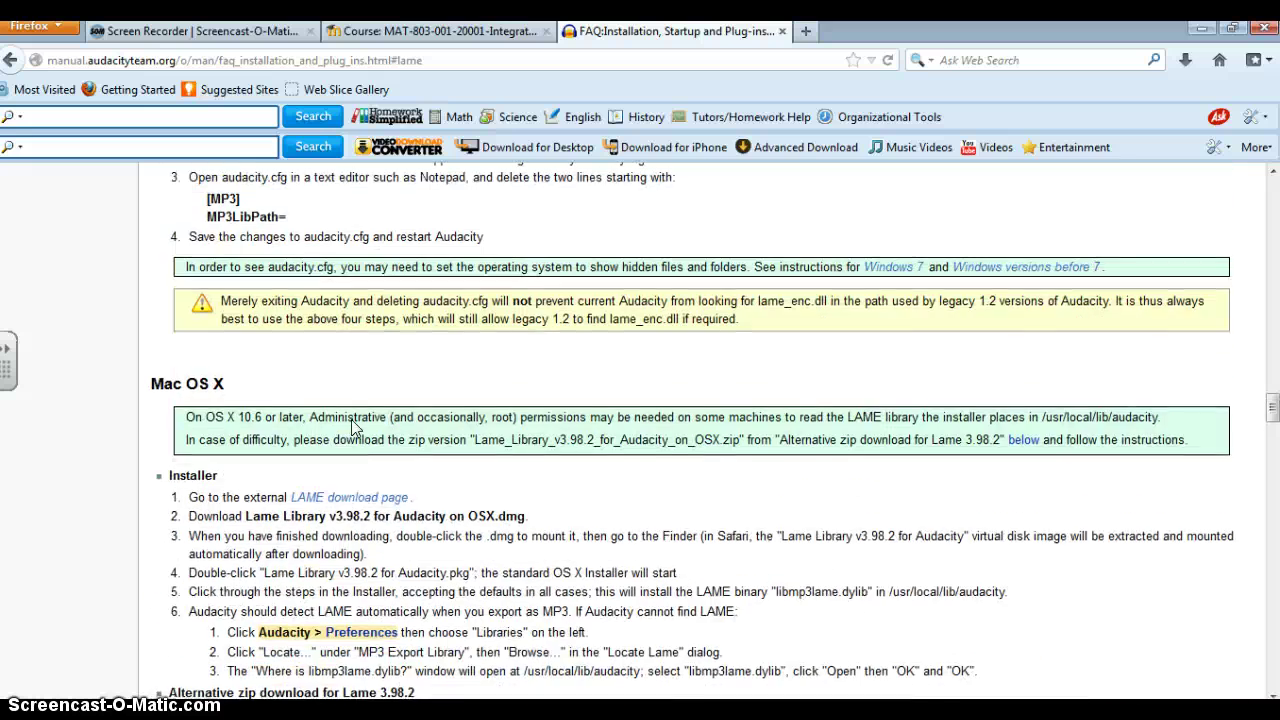
{"action": "scroll", "coordinate": [352, 420], "scroll_direction": "up", "scroll_amount": 4}
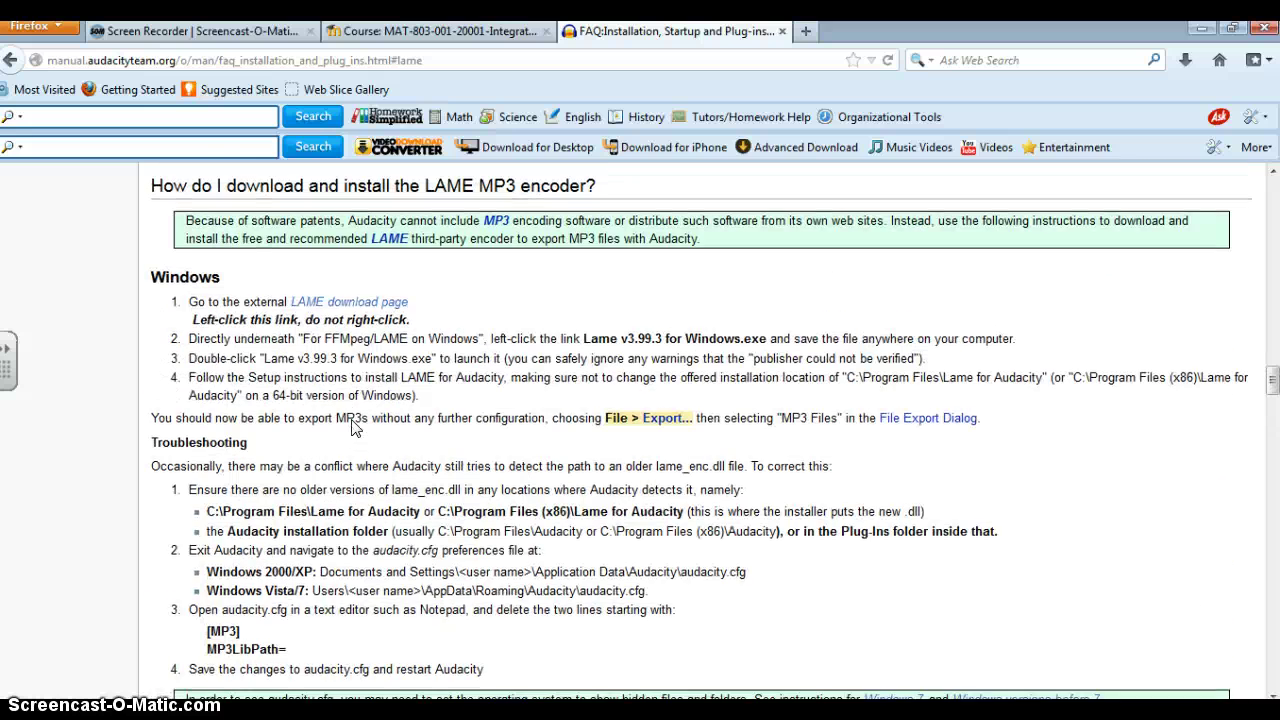